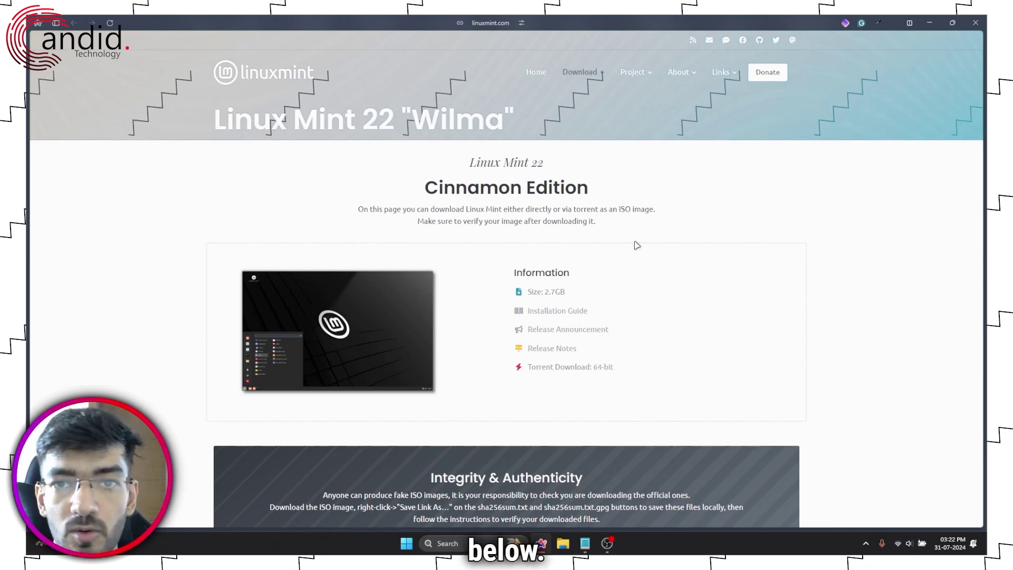
Open the Linux Mint 22 download page from the Download menu and browse the Cinnamon, Xfce and MATE editions.
{"action": "mouse_move", "coordinate": [594, 78]}
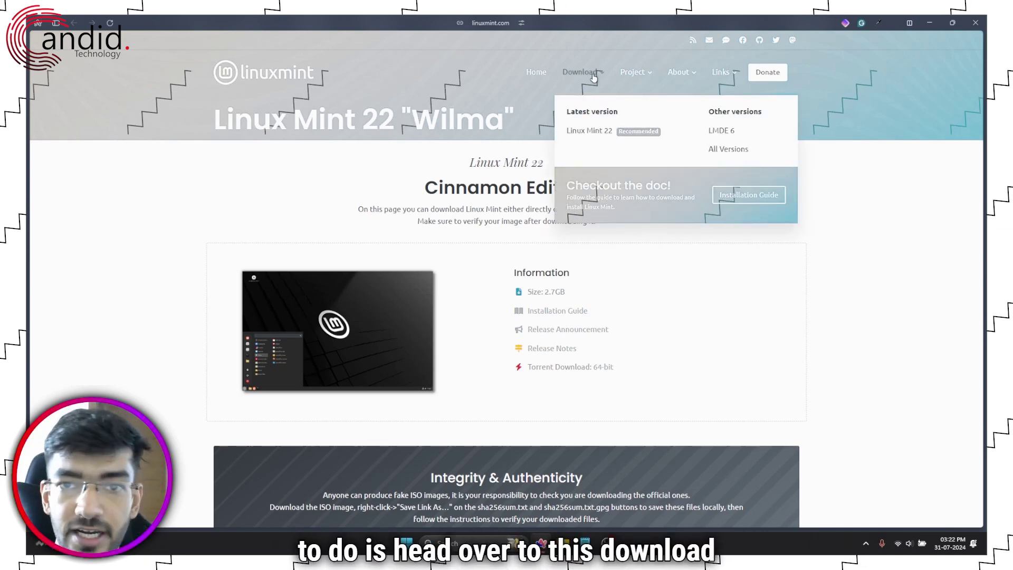
{"action": "left_click", "coordinate": [589, 131]}
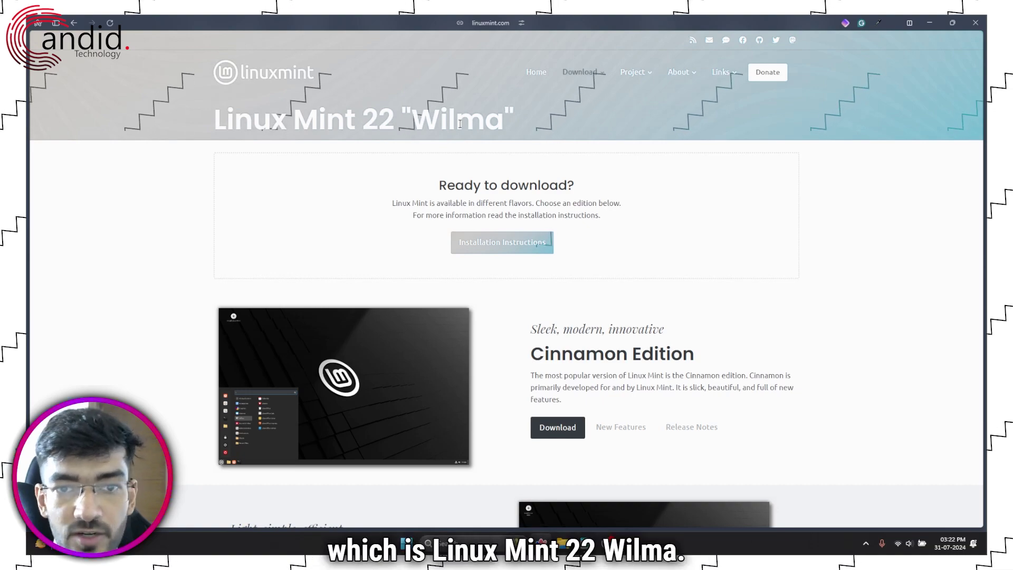
{"action": "scroll", "coordinate": [607, 200], "scroll_direction": "down", "scroll_amount": 8}
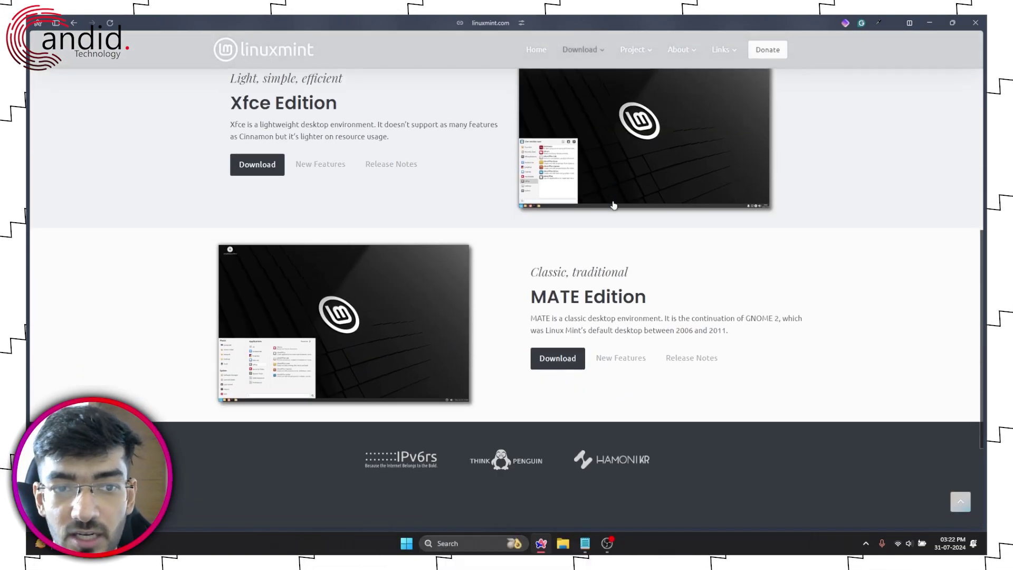
{"action": "scroll", "coordinate": [617, 208], "scroll_direction": "up", "scroll_amount": 2}
{"action": "scroll", "coordinate": [618, 210], "scroll_direction": "up", "scroll_amount": 3}
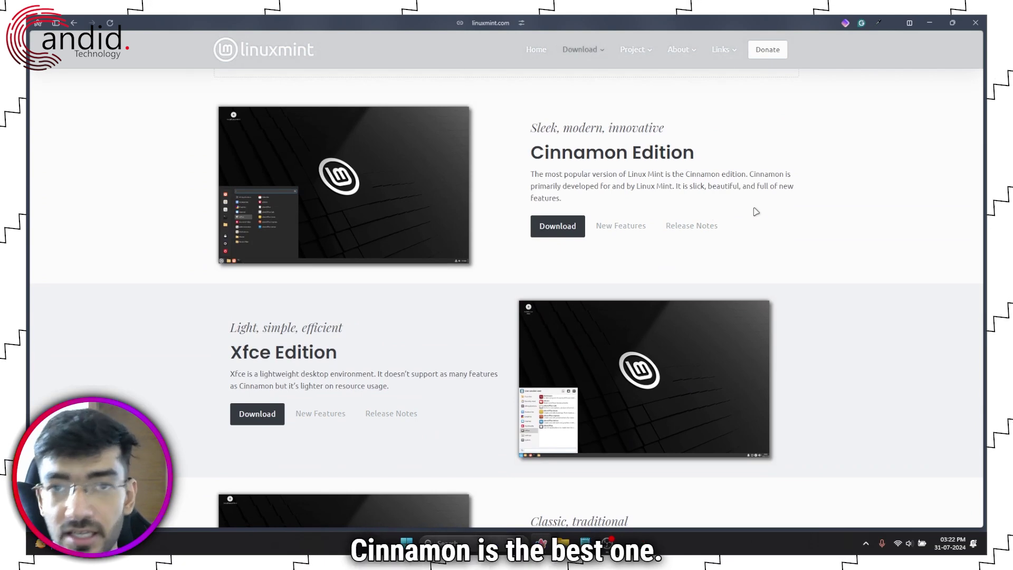
{"action": "scroll", "coordinate": [755, 211], "scroll_direction": "down", "scroll_amount": 2}
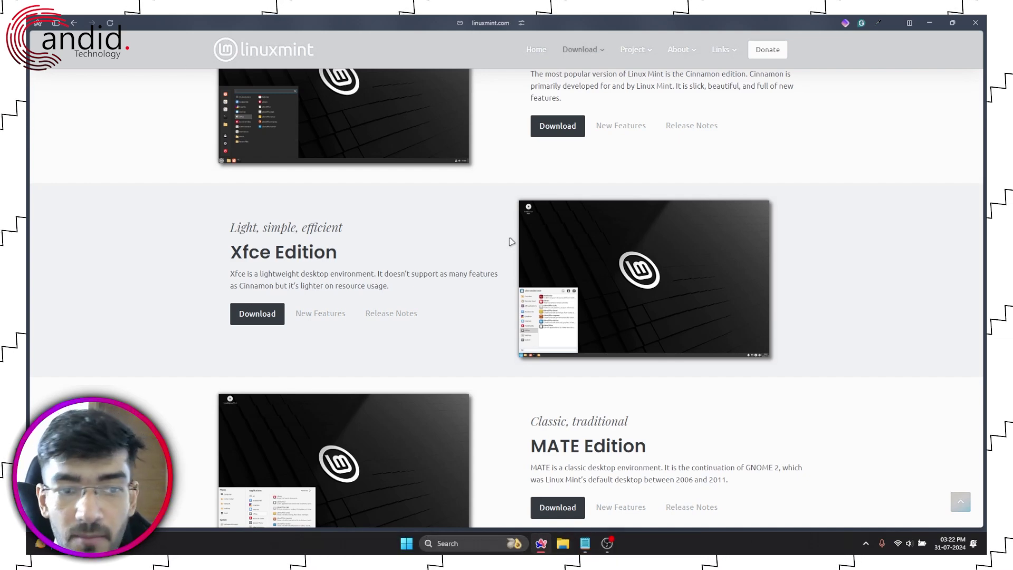
{"action": "scroll", "coordinate": [509, 244], "scroll_direction": "down", "scroll_amount": 1}
{"action": "scroll", "coordinate": [509, 245], "scroll_direction": "down", "scroll_amount": 3}
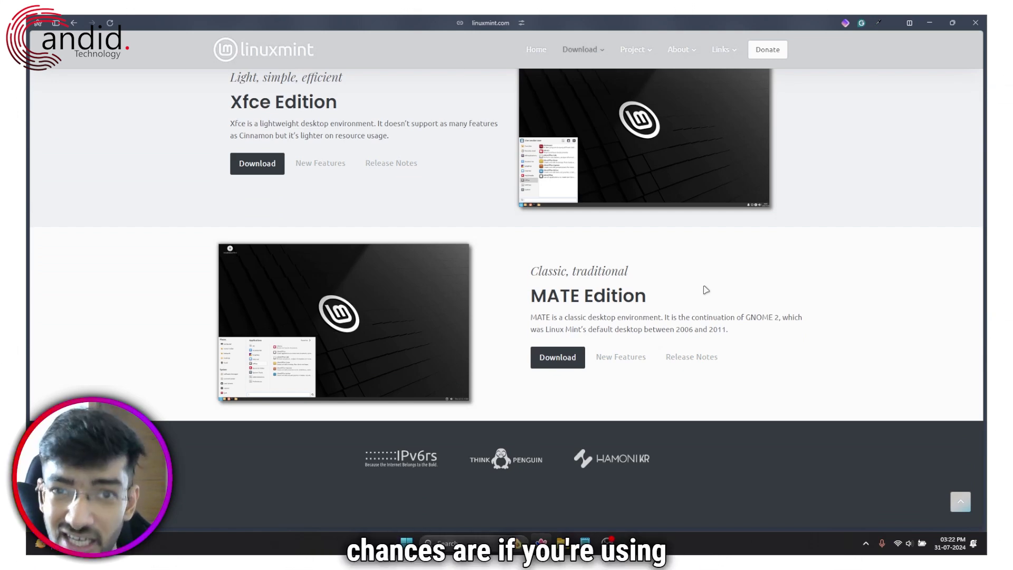
{"action": "scroll", "coordinate": [706, 290], "scroll_direction": "up", "scroll_amount": 4}
{"action": "scroll", "coordinate": [705, 288], "scroll_direction": "down", "scroll_amount": 4}
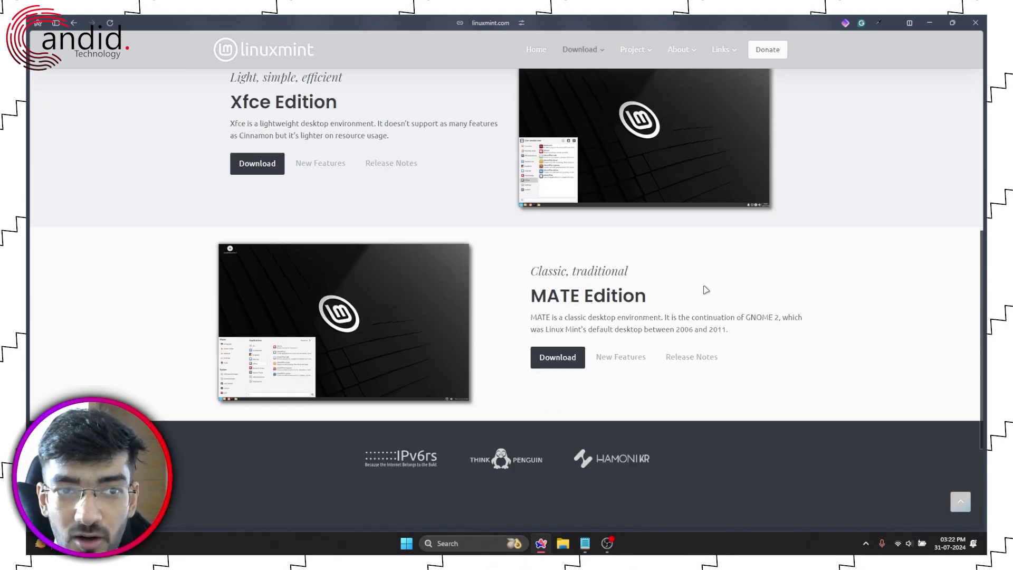
{"action": "scroll", "coordinate": [705, 290], "scroll_direction": "up", "scroll_amount": 5}
{"action": "scroll", "coordinate": [400, 306], "scroll_direction": "down", "scroll_amount": 3}
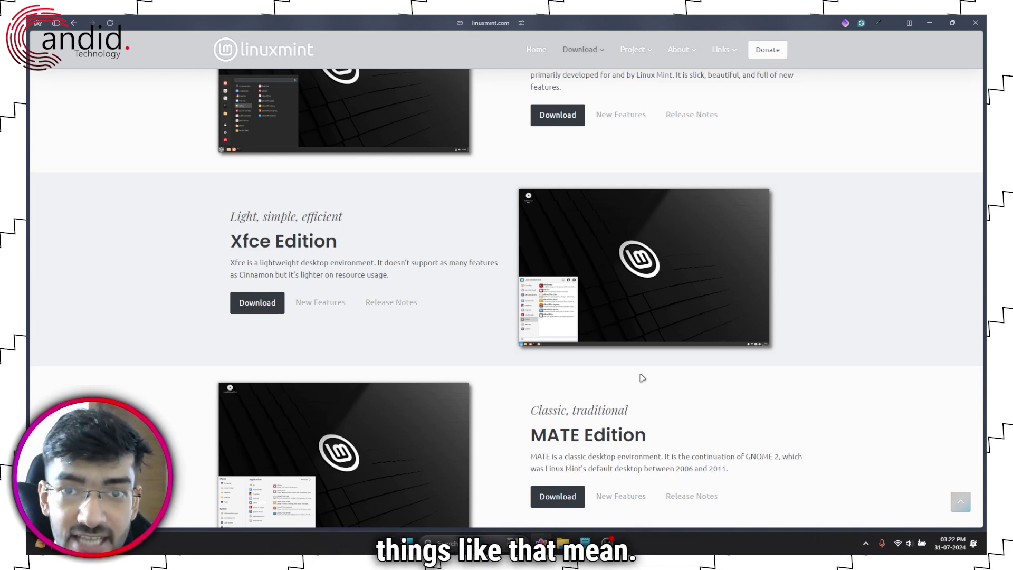
{"action": "scroll", "coordinate": [642, 378], "scroll_direction": "up", "scroll_amount": 3}
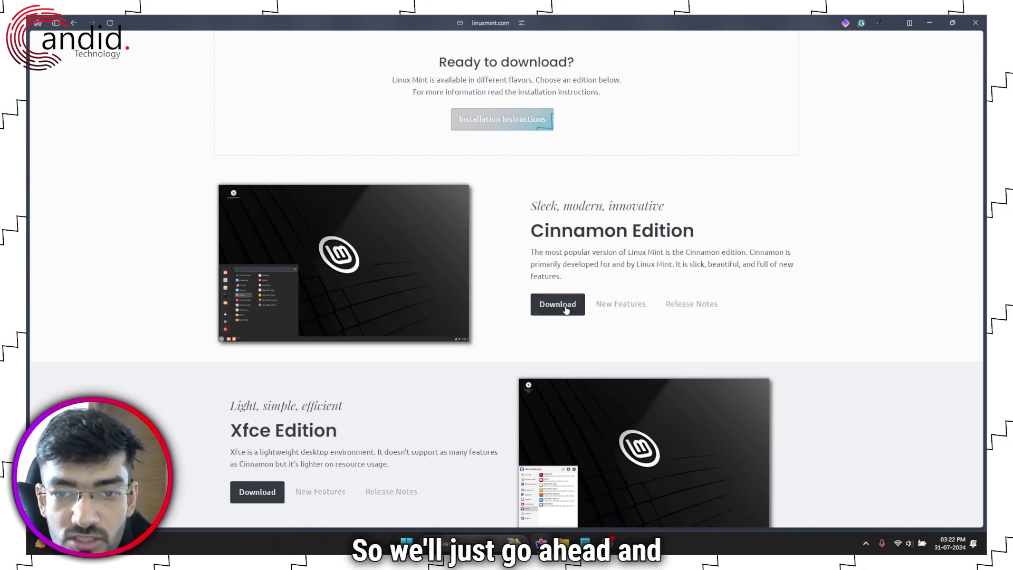
Open the Cinnamon edition's download page, scroll to the mirrors table, and show the browser's tab sidebar.
{"action": "left_click", "coordinate": [557, 305]}
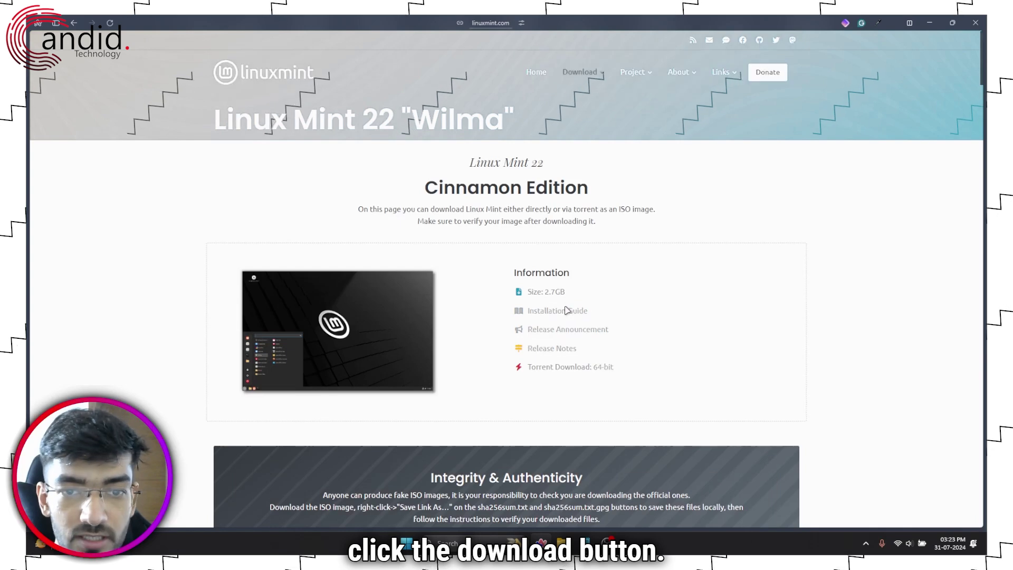
{"action": "scroll", "coordinate": [615, 300], "scroll_direction": "down", "scroll_amount": 6}
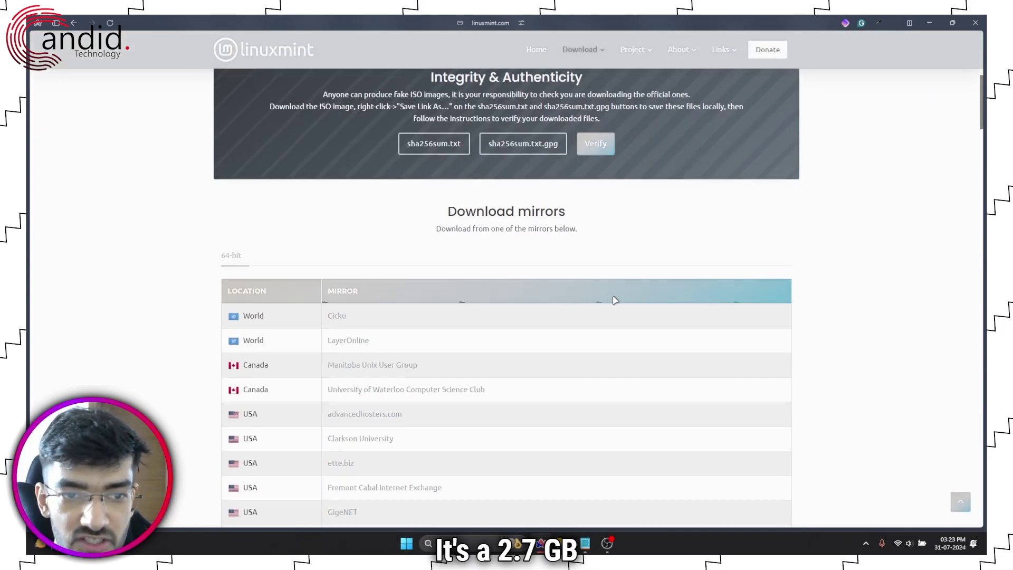
{"action": "scroll", "coordinate": [615, 300], "scroll_direction": "up", "scroll_amount": 3}
{"action": "scroll", "coordinate": [615, 300], "scroll_direction": "down", "scroll_amount": 9}
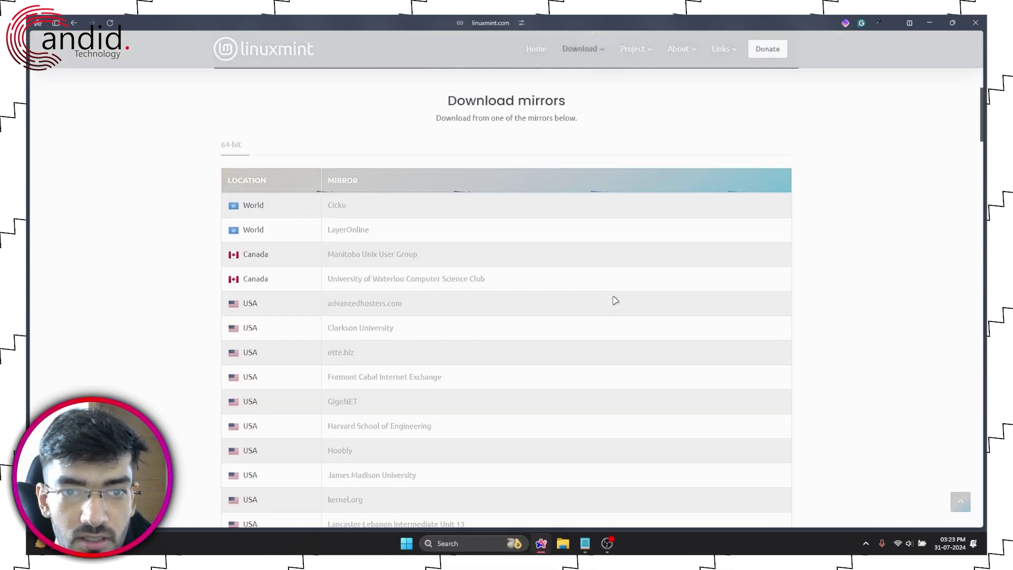
{"action": "scroll", "coordinate": [399, 199], "scroll_direction": "down", "scroll_amount": 15}
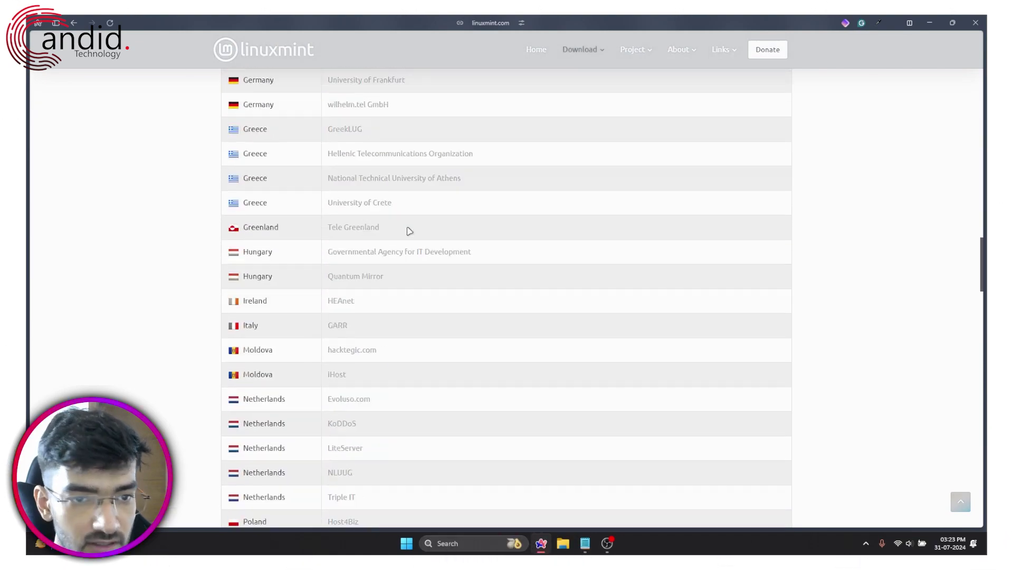
{"action": "scroll", "coordinate": [492, 310], "scroll_direction": "up", "scroll_amount": 13}
{"action": "scroll", "coordinate": [494, 309], "scroll_direction": "up", "scroll_amount": 7}
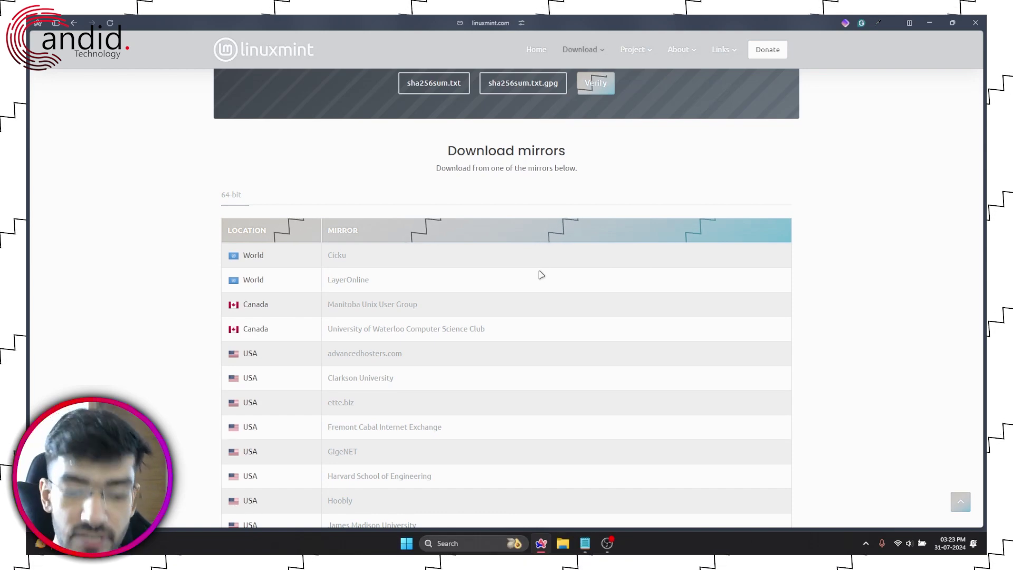
{"action": "key", "text": "ctrl+s"}
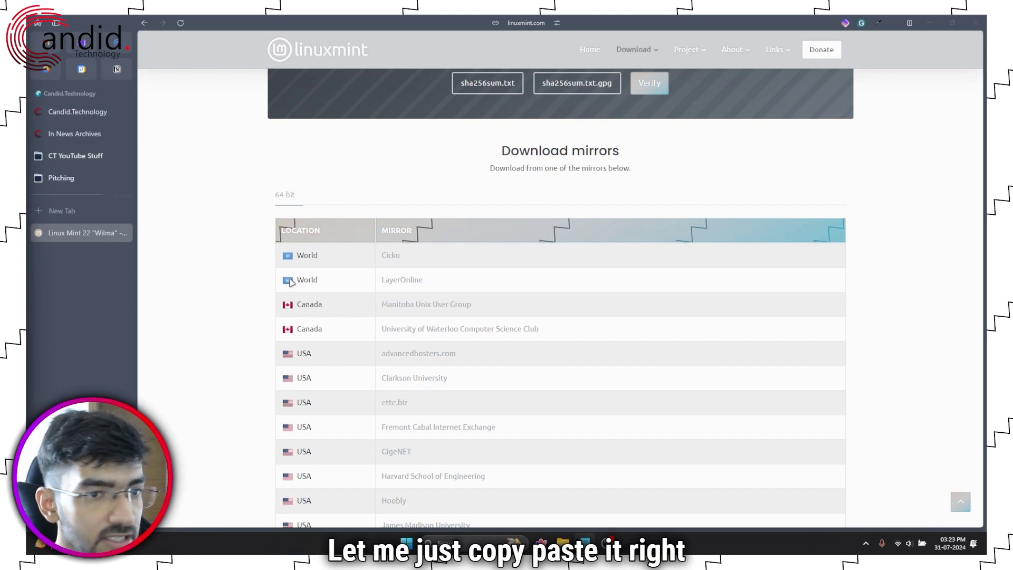
{"action": "left_click", "coordinate": [464, 173]}
{"action": "key", "text": "ctrl+l"}
{"action": "type", "text": "https://etcher.balena.io/"}
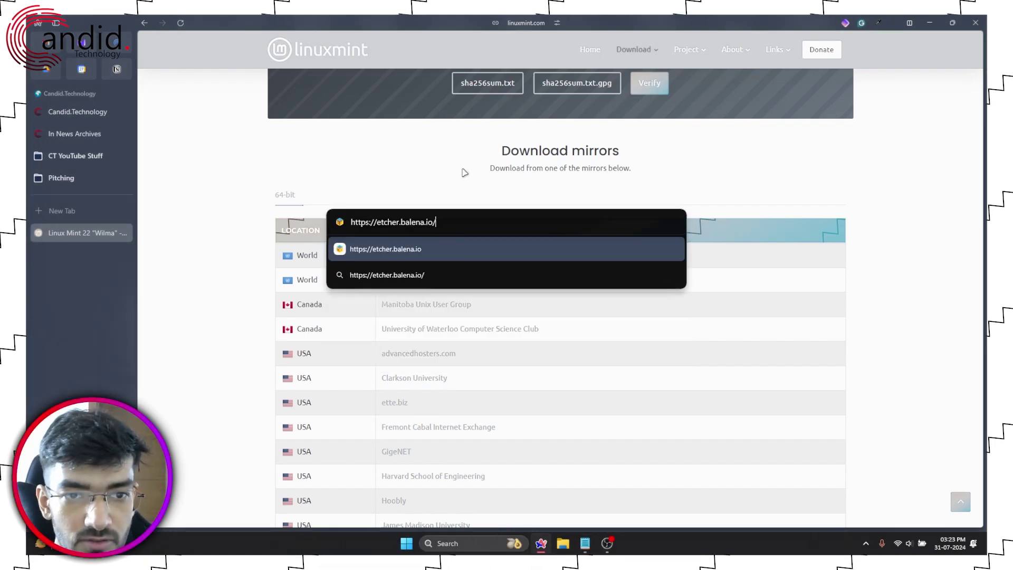
{"action": "key", "text": "Escape"}
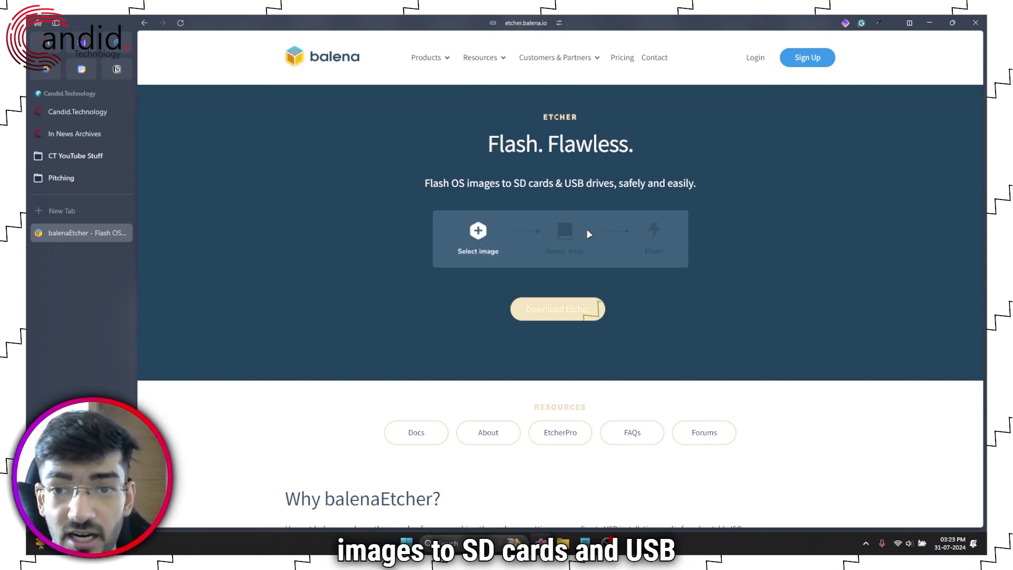
{"action": "left_click", "coordinate": [565, 311]}
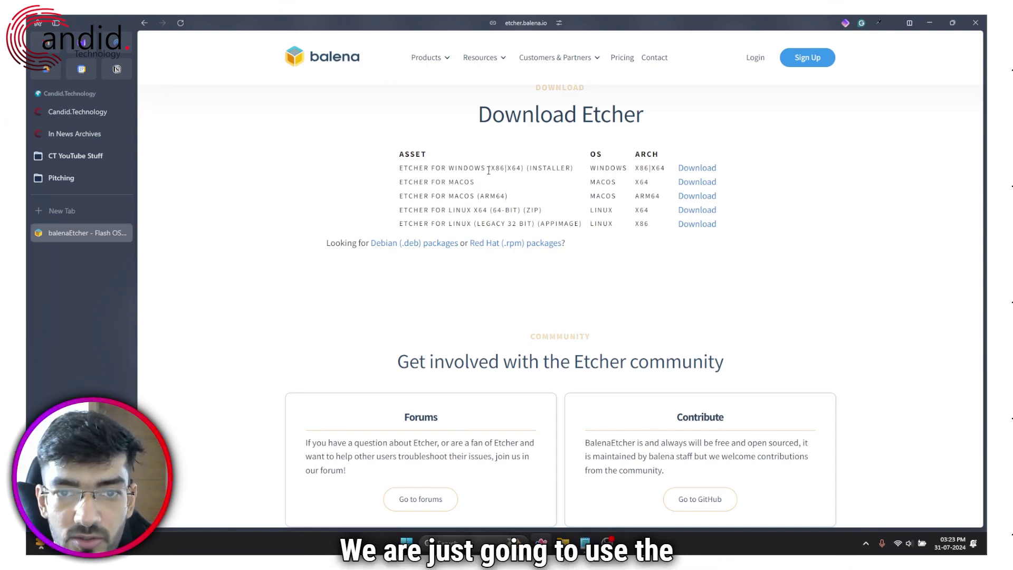
Save the Windows Etcher installer balenaEtcher-1.19.21.setup.exe into the Dump folder.
{"action": "left_click", "coordinate": [697, 168]}
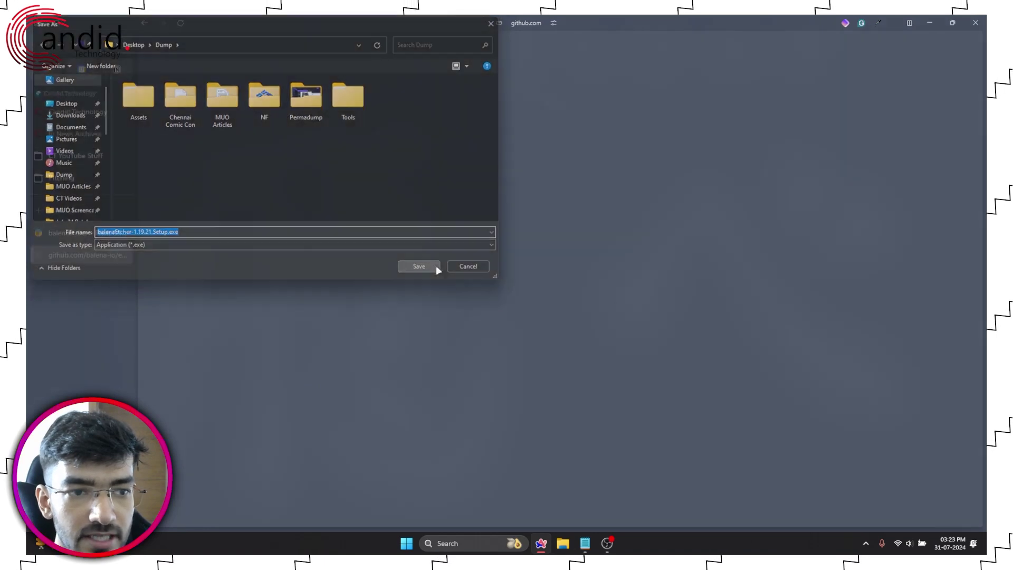
{"action": "left_click", "coordinate": [435, 267]}
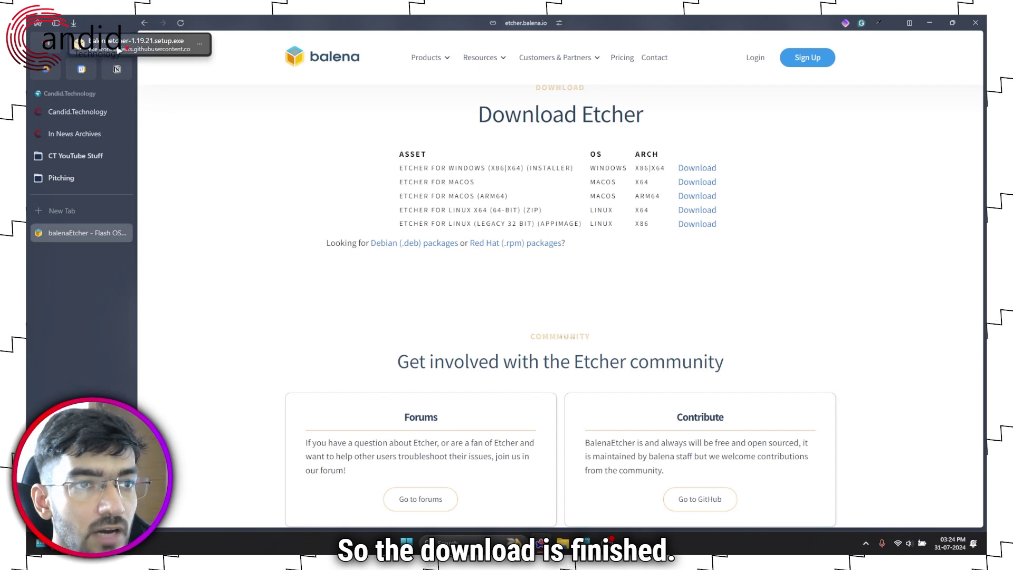
Show the downloaded Etcher installer in the Dump folder in File Explorer, then minimize Explorer.
{"action": "left_click", "coordinate": [199, 44]}
{"action": "left_click", "coordinate": [204, 65]}
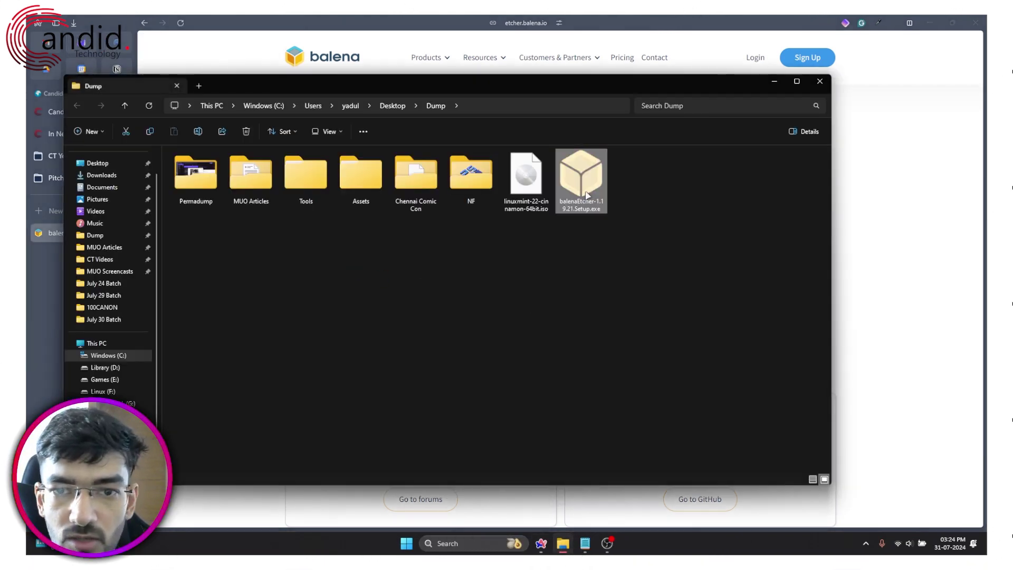
{"action": "left_click", "coordinate": [775, 82]}
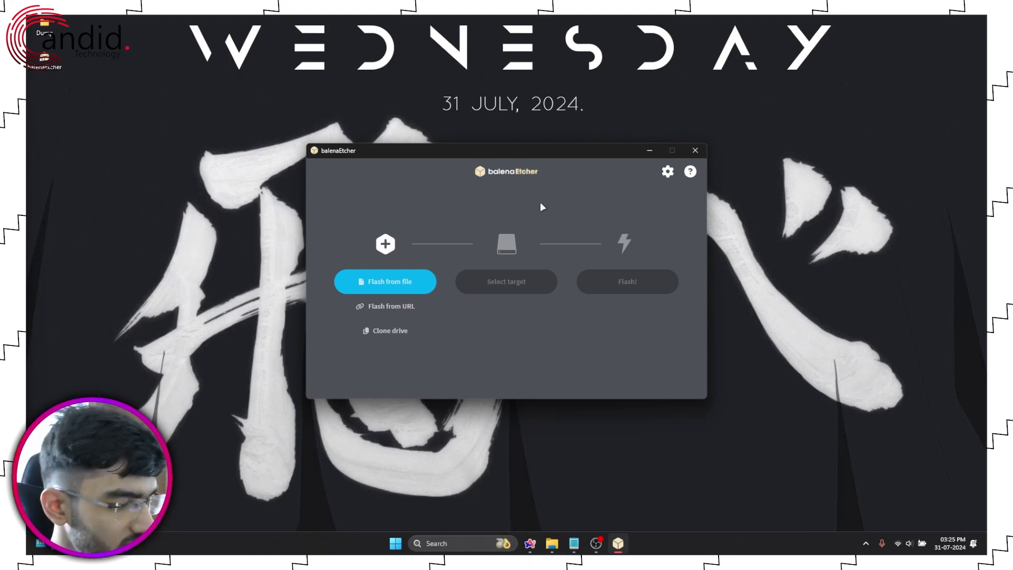
Load linuxmint-22-cinnamon-64bit.iso from the Dump folder as the image to flash.
{"action": "left_click", "coordinate": [393, 289]}
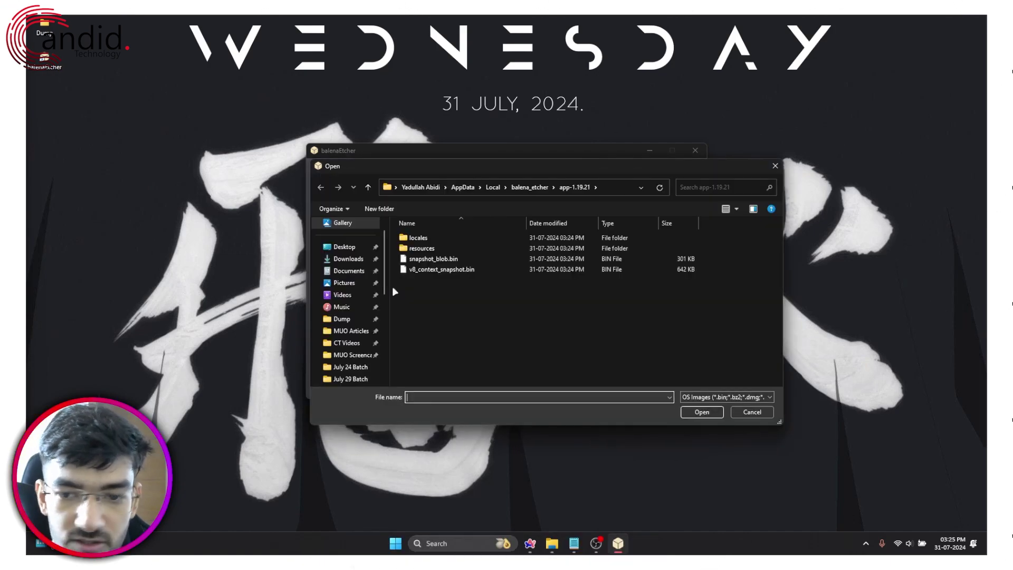
{"action": "left_click", "coordinate": [364, 318]}
{"action": "left_click", "coordinate": [640, 258]}
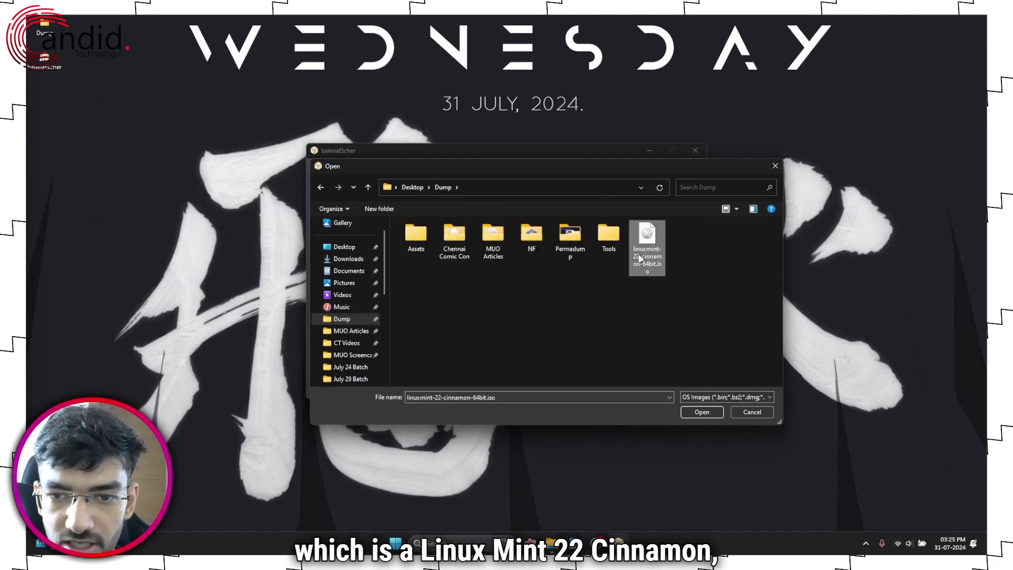
{"action": "left_click", "coordinate": [700, 413]}
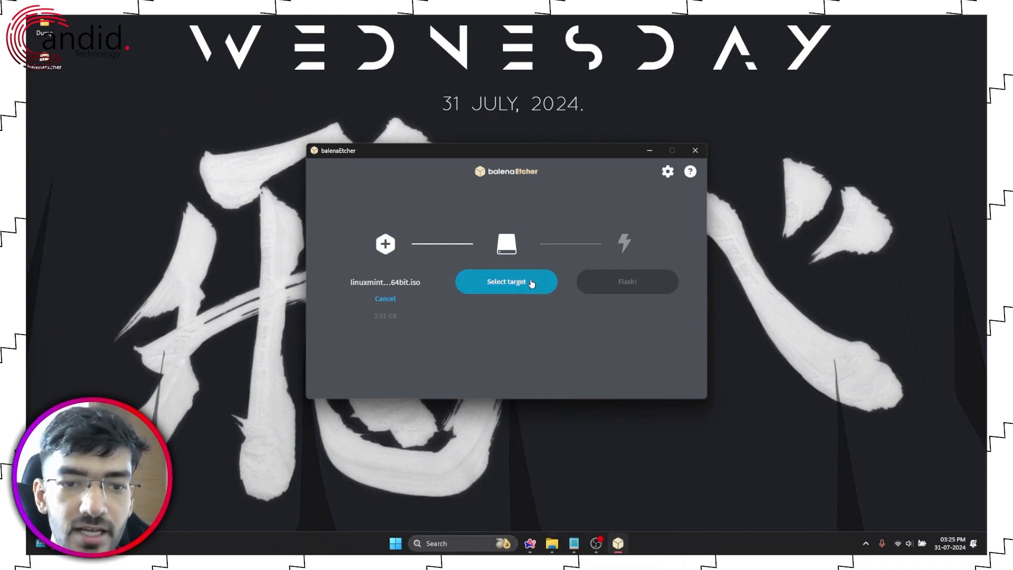
Reveal the hidden drives and select the 8 GB SanDisk Cruzer Blade USB Device as target.
{"action": "left_click", "coordinate": [531, 284]}
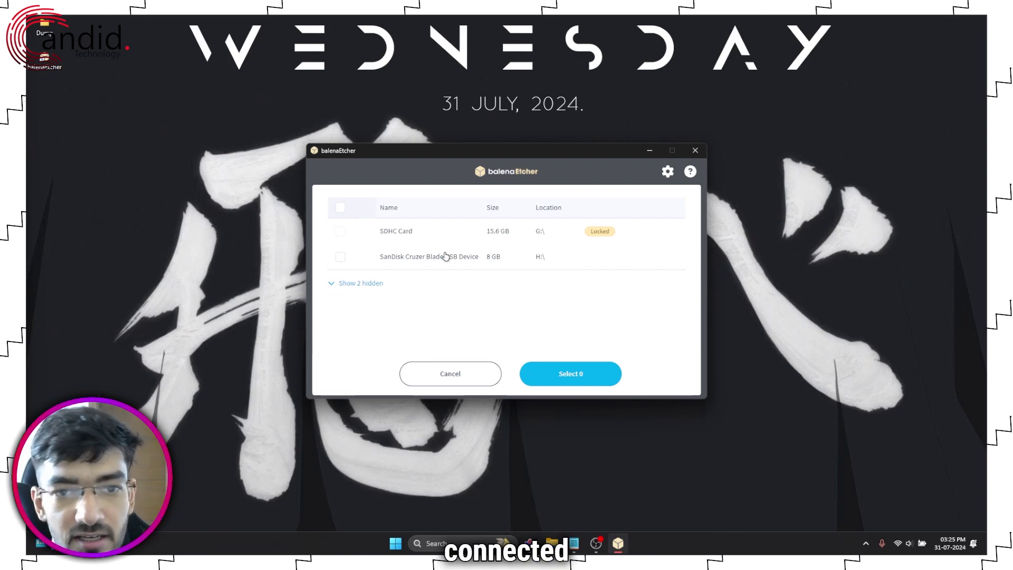
{"action": "left_click", "coordinate": [378, 284]}
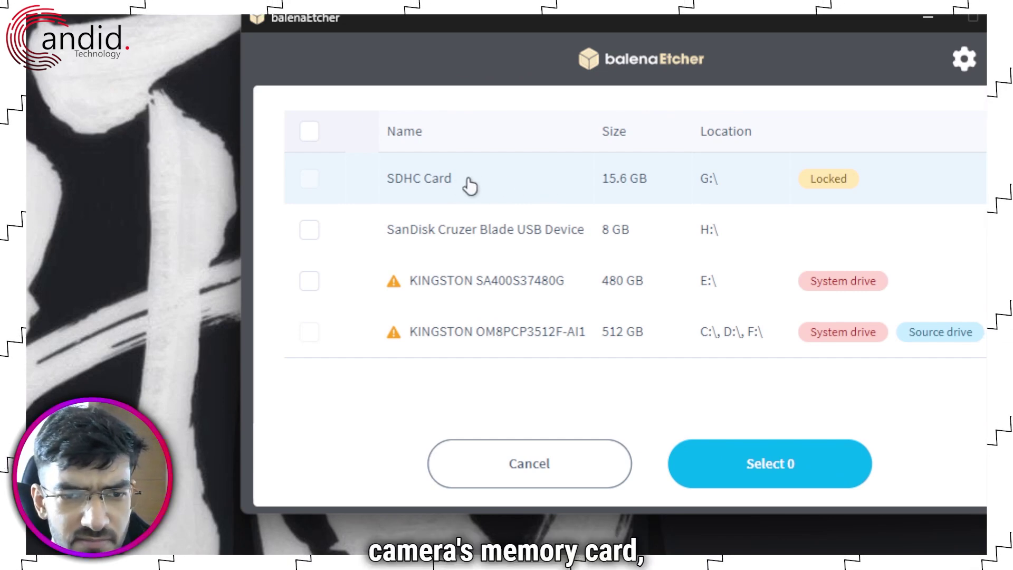
{"action": "left_click", "coordinate": [448, 237]}
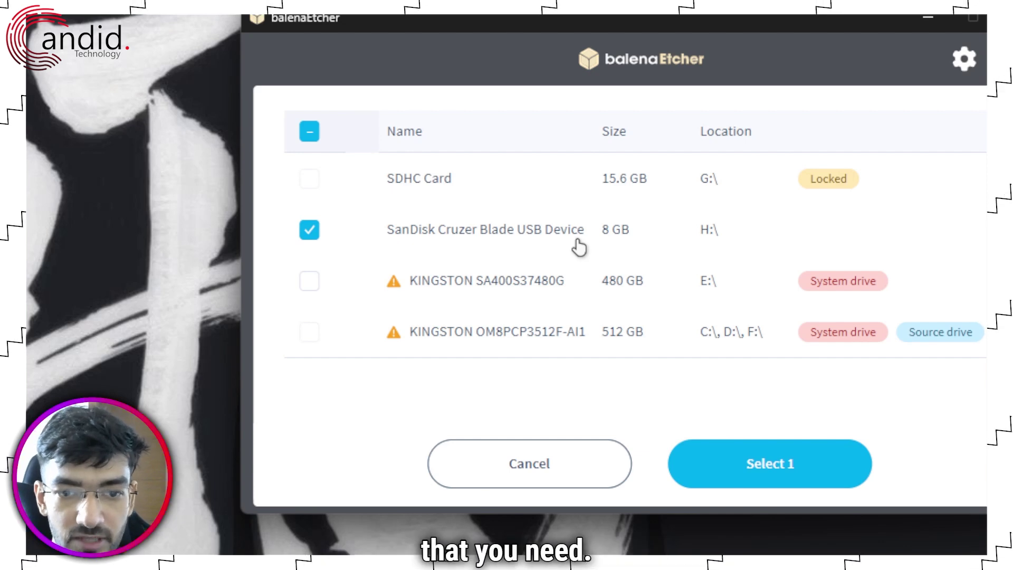
{"action": "left_click", "coordinate": [762, 467]}
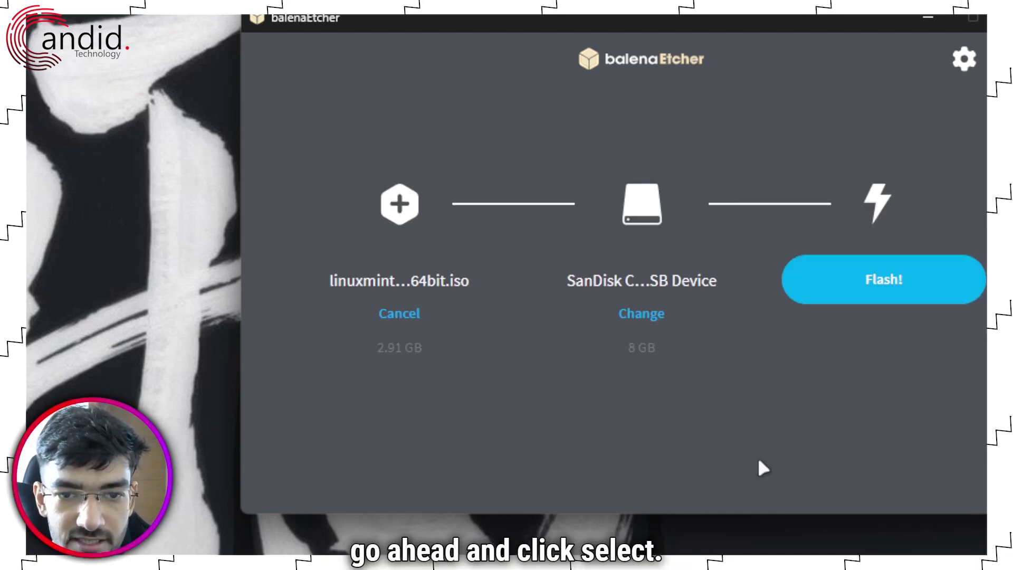
Start flashing the Linux Mint 22 Cinnamon ISO onto the SanDisk USB drive.
{"action": "left_click", "coordinate": [905, 295]}
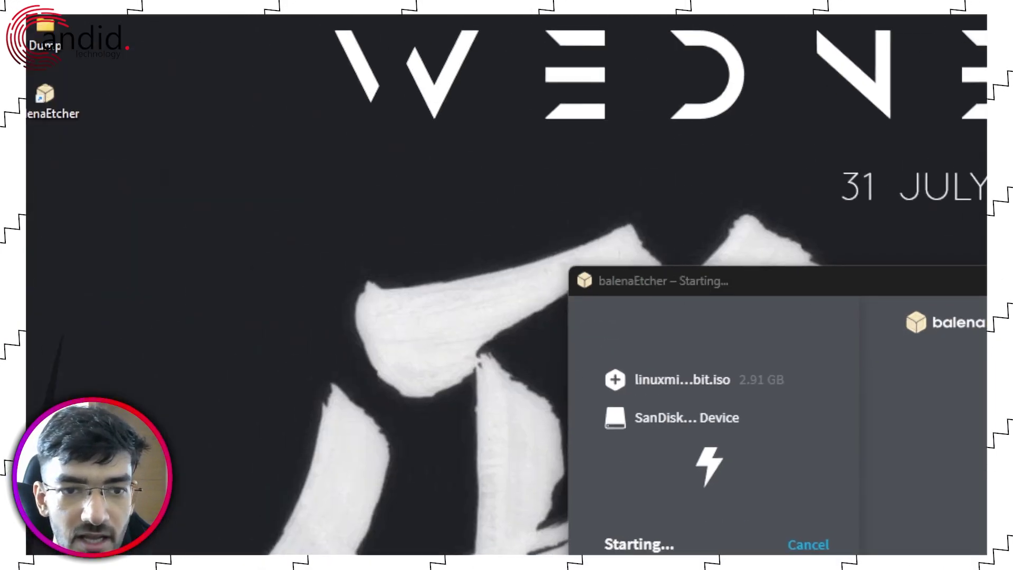